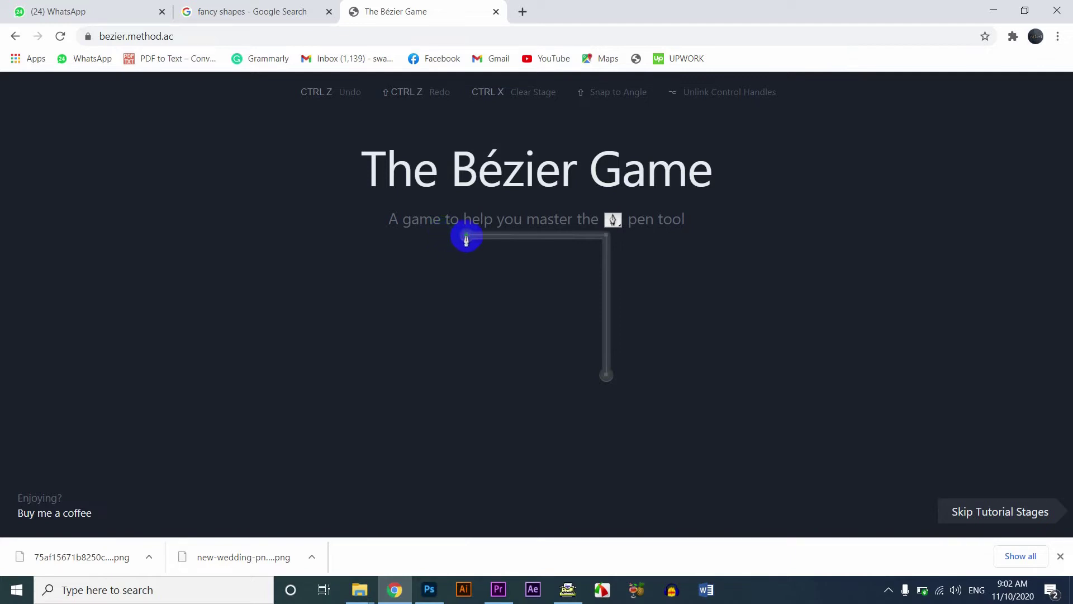
# - Trace the L-shaped line with nodes at its left end, corner and bottom end
pyautogui.click(466, 238)
pyautogui.click(606, 237)
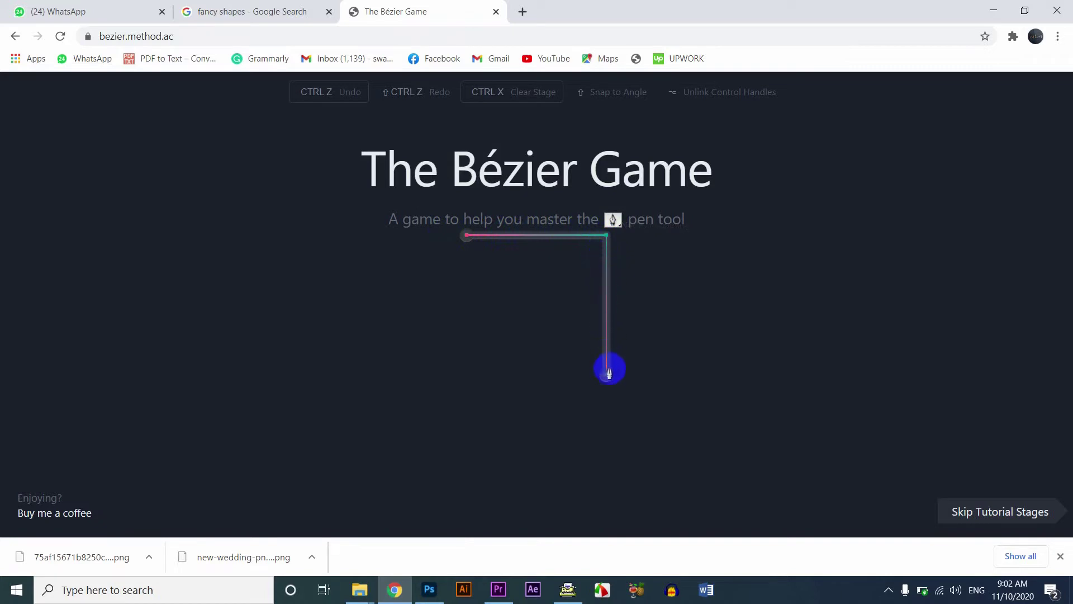
pyautogui.click(608, 377)
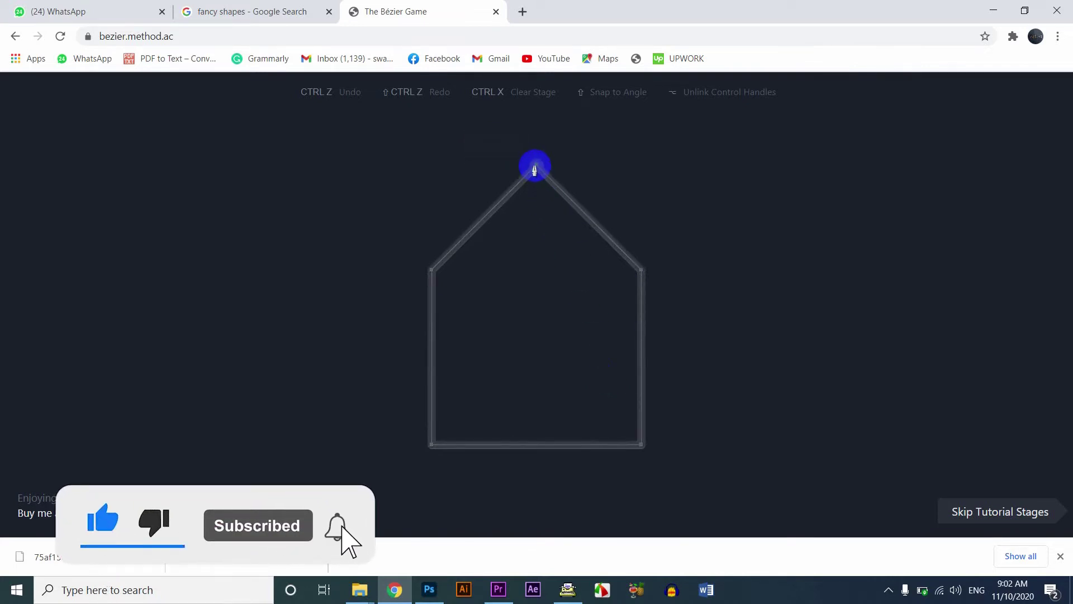
# - Trace the house pentagon from the roof peak through its four corners, closing back at the peak
pyautogui.click(535, 167)
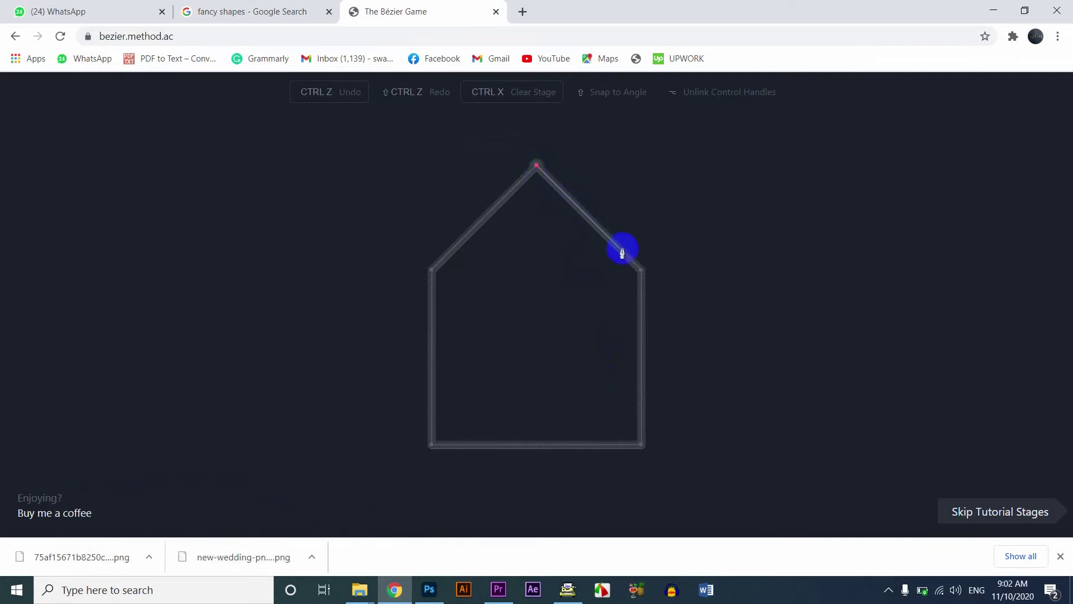
pyautogui.click(641, 271)
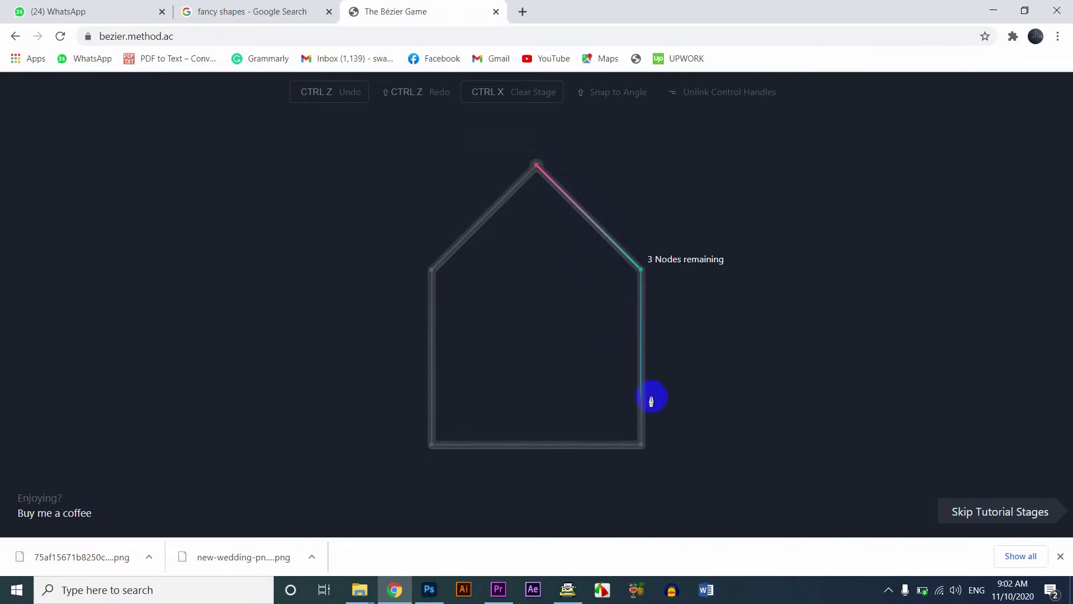
pyautogui.click(642, 446)
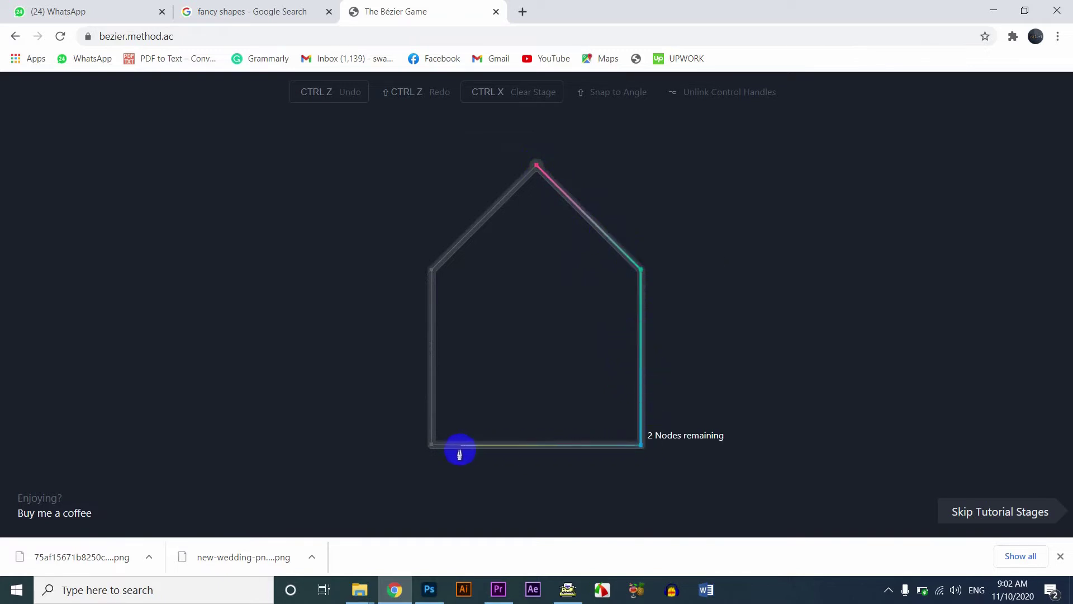
pyautogui.click(431, 446)
pyautogui.click(431, 270)
pyautogui.click(530, 171)
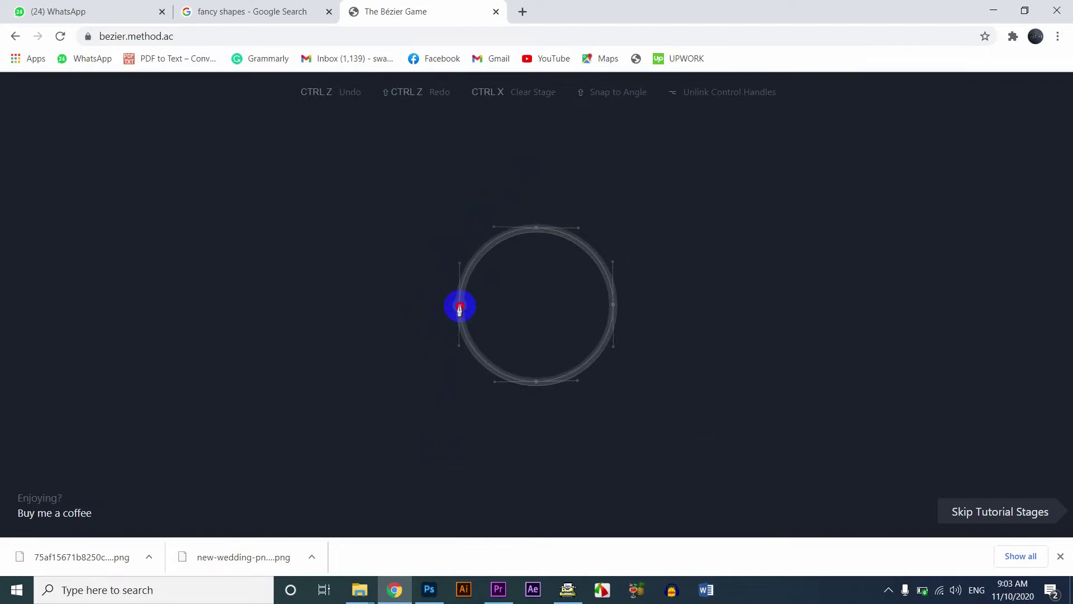
# - Trace the circle with curved nodes at its left, top, right and bottom, closing at the left node
pyautogui.moveTo(460, 307); pyautogui.dragTo(461, 267)
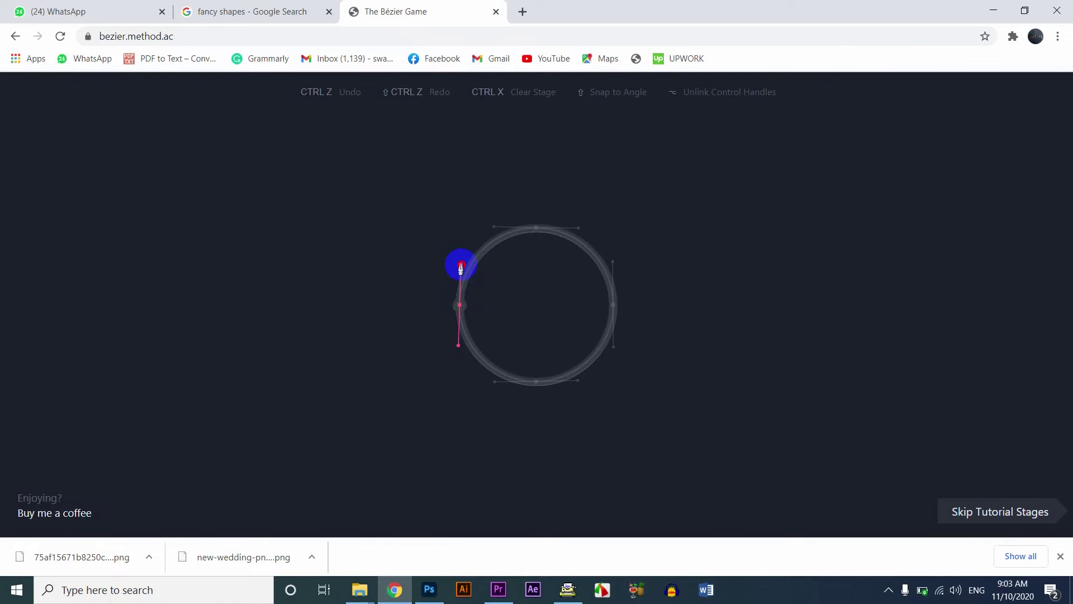
pyautogui.moveTo(461, 268); pyautogui.dragTo(461, 264)
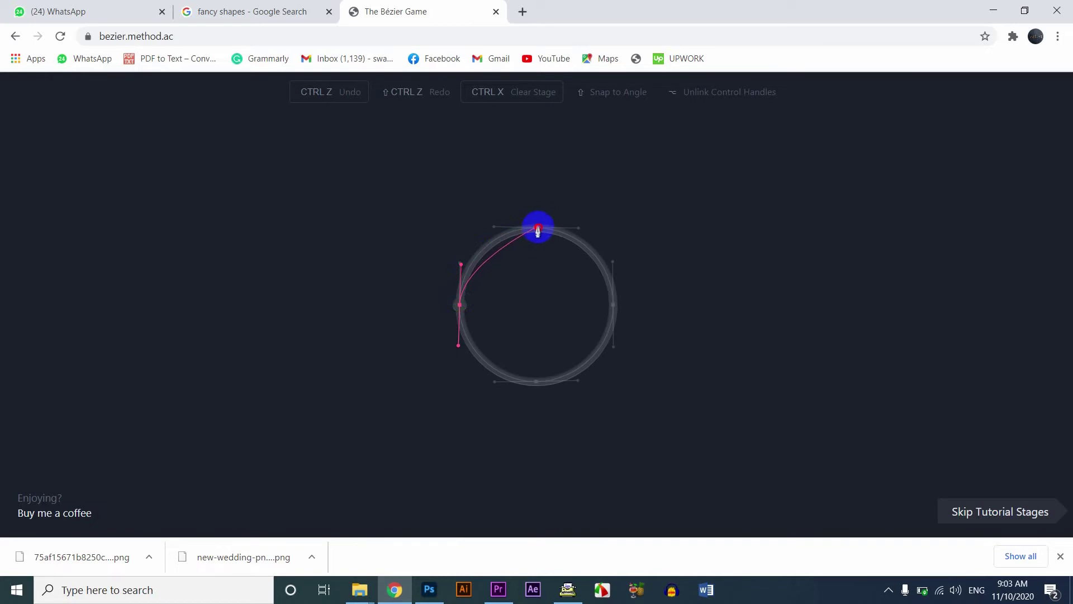
pyautogui.moveTo(538, 229); pyautogui.dragTo(576, 231)
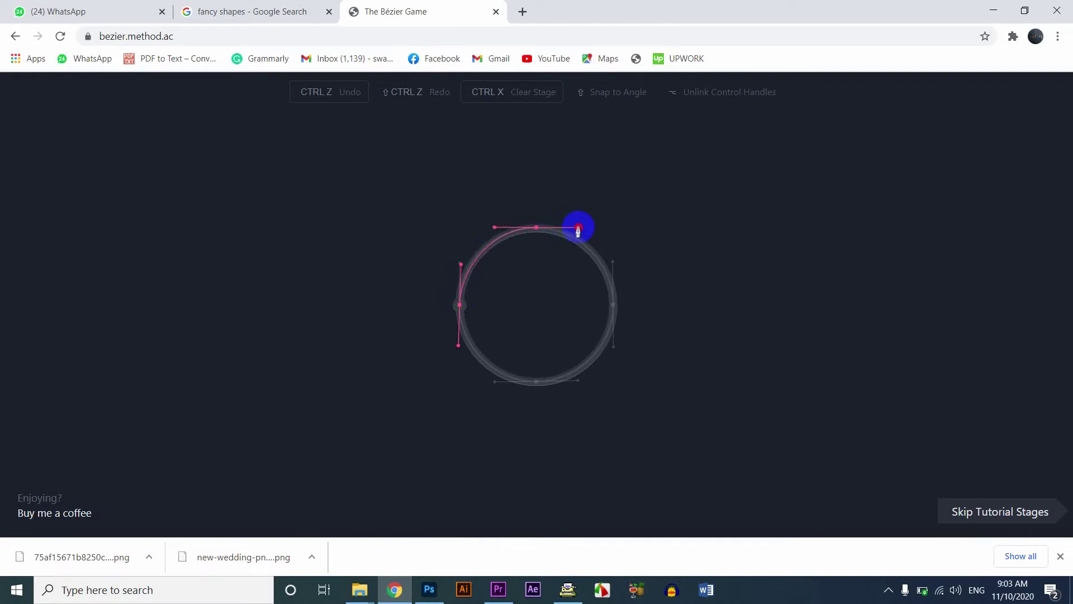
pyautogui.moveTo(579, 230); pyautogui.dragTo(580, 230)
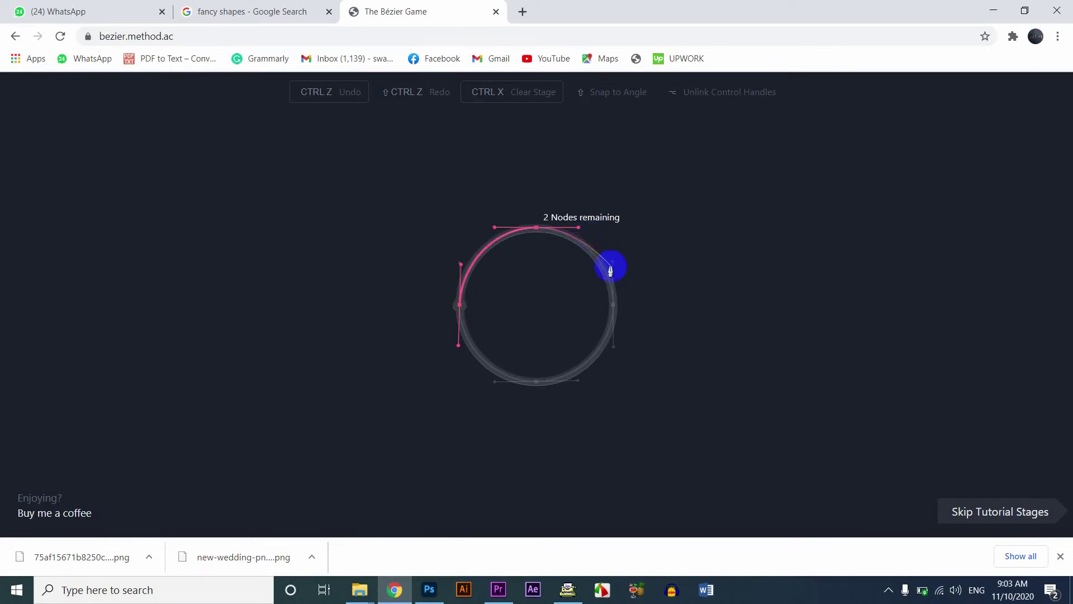
pyautogui.moveTo(613, 303); pyautogui.dragTo(612, 342)
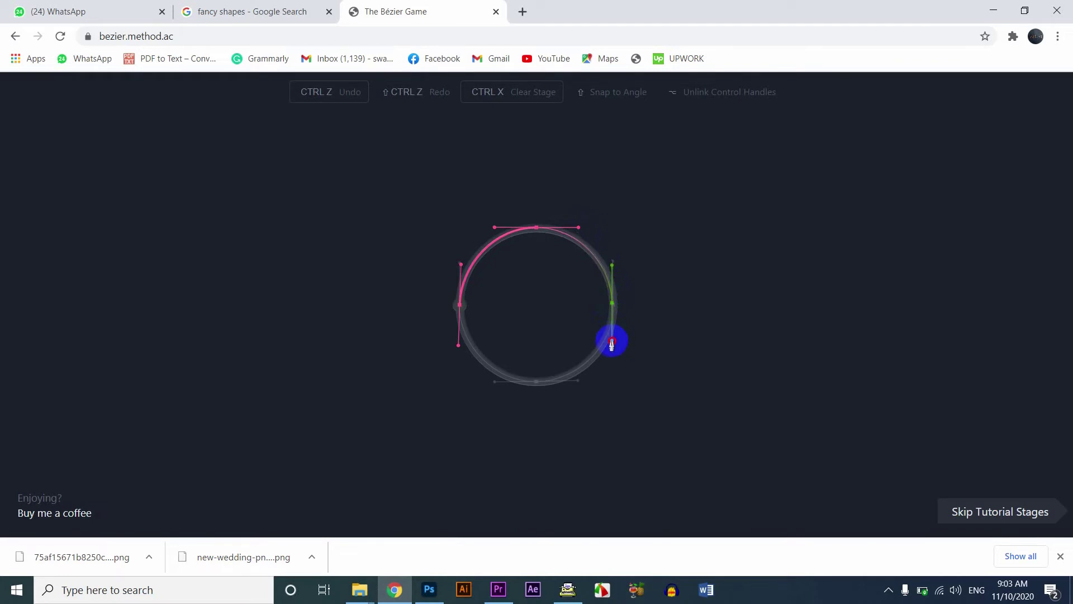
pyautogui.moveTo(611, 347); pyautogui.dragTo(611, 343)
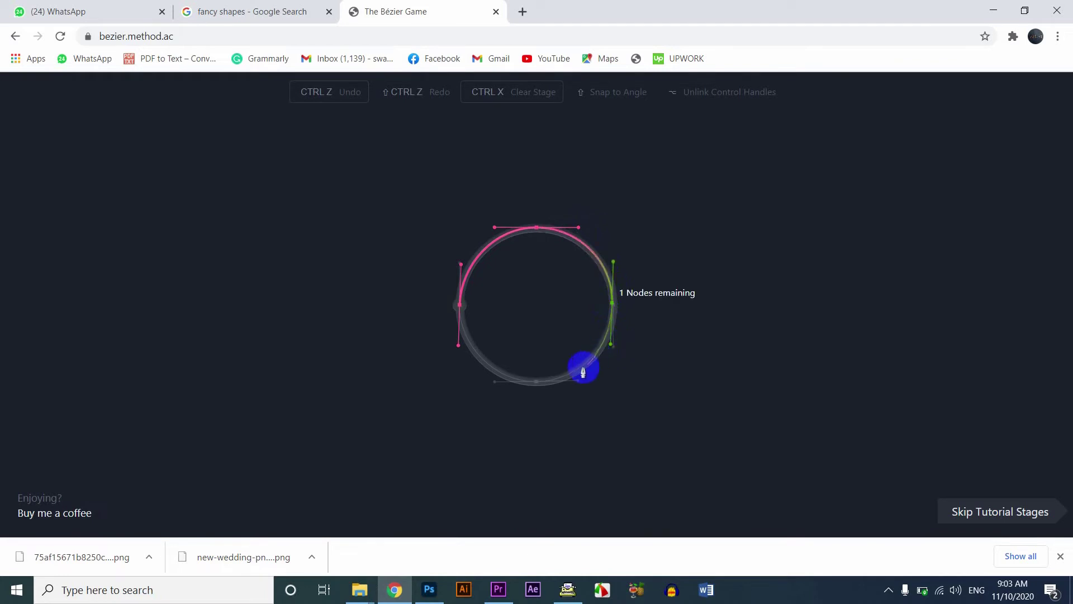
pyautogui.moveTo(537, 382); pyautogui.dragTo(495, 381)
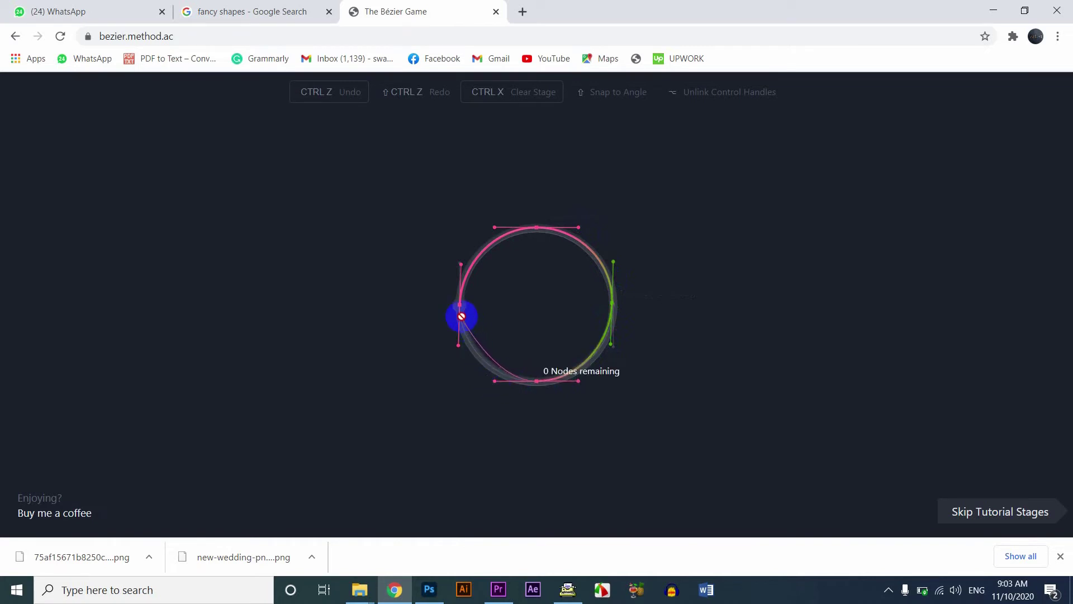
pyautogui.moveTo(458, 305)
pyautogui.mouseDown()
pyautogui.moveTo(455, 267)
pyautogui.moveTo(467, 268)
pyautogui.mouseUp()
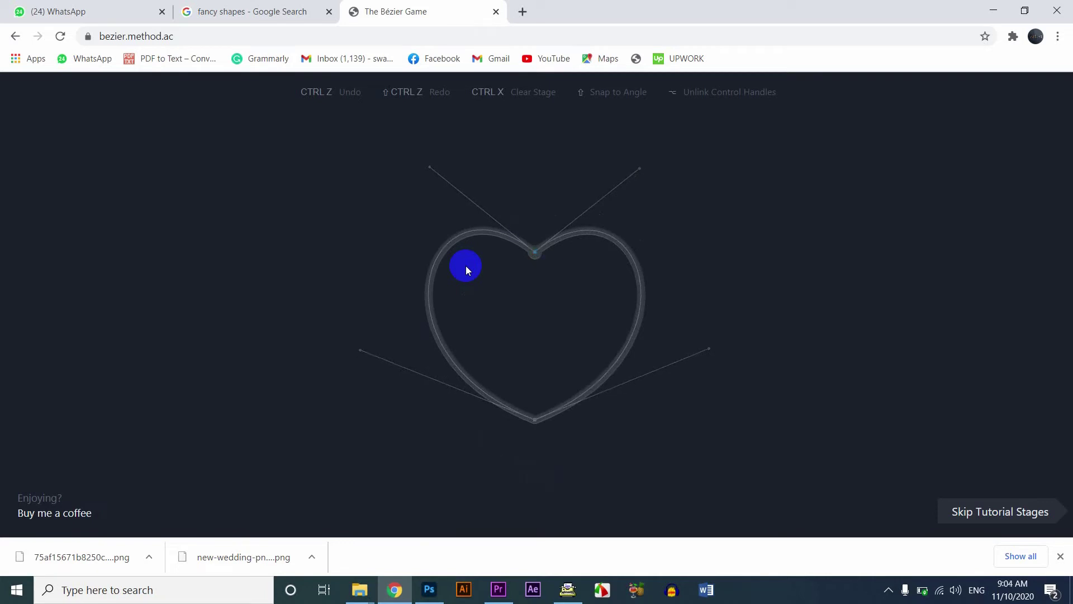
# - Start the heart path at its top dip and shape that node's curve handle
pyautogui.click(534, 254)
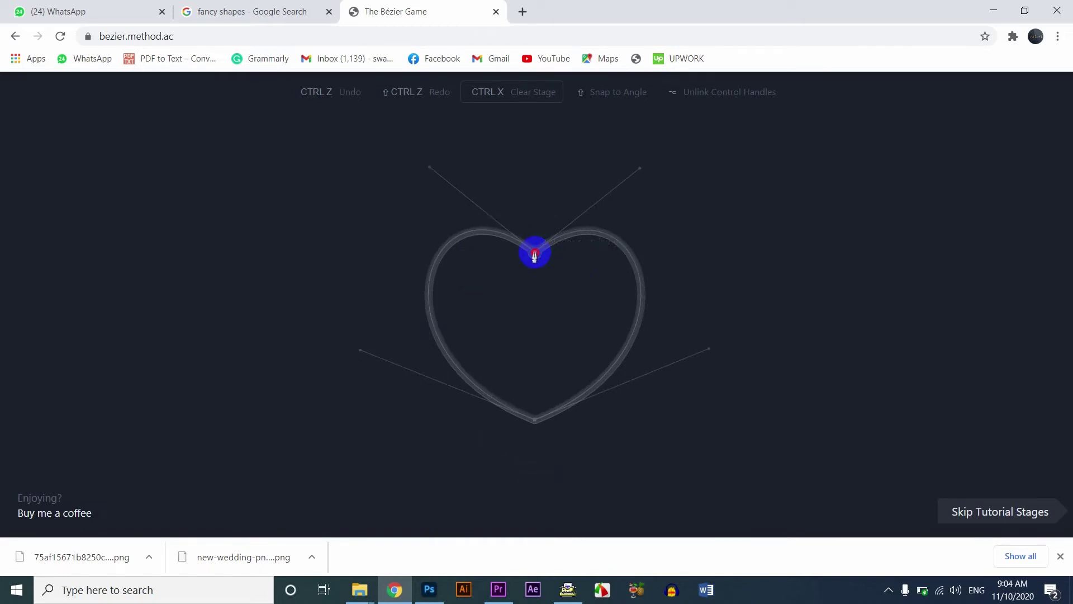
pyautogui.moveTo(534, 254); pyautogui.dragTo(637, 339)
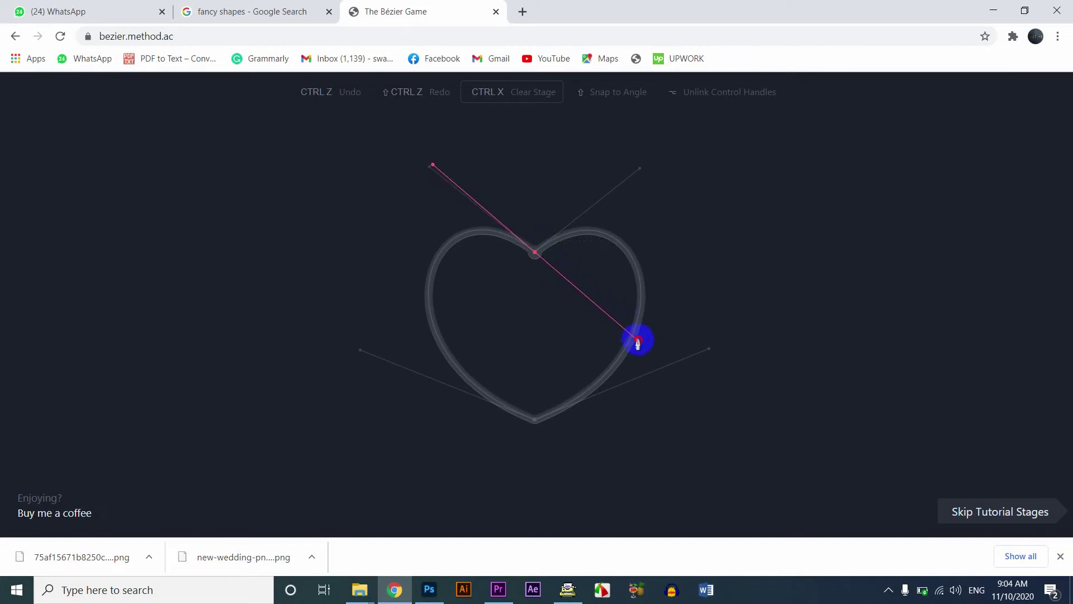
pyautogui.moveTo(638, 340); pyautogui.dragTo(639, 338)
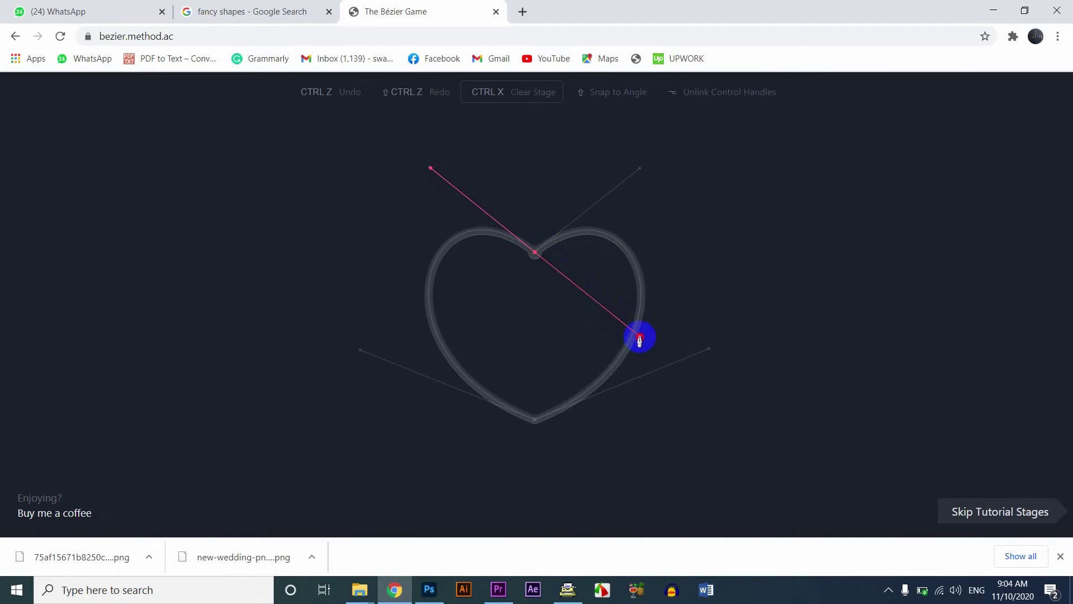
pyautogui.moveTo(640, 338)
pyautogui.mouseDown()
pyautogui.moveTo(652, 257)
pyautogui.moveTo(654, 313)
pyautogui.moveTo(656, 230)
pyautogui.moveTo(658, 314)
pyautogui.moveTo(656, 211)
pyautogui.moveTo(660, 299)
pyautogui.moveTo(661, 229)
pyautogui.moveTo(641, 169)
pyautogui.mouseUp()
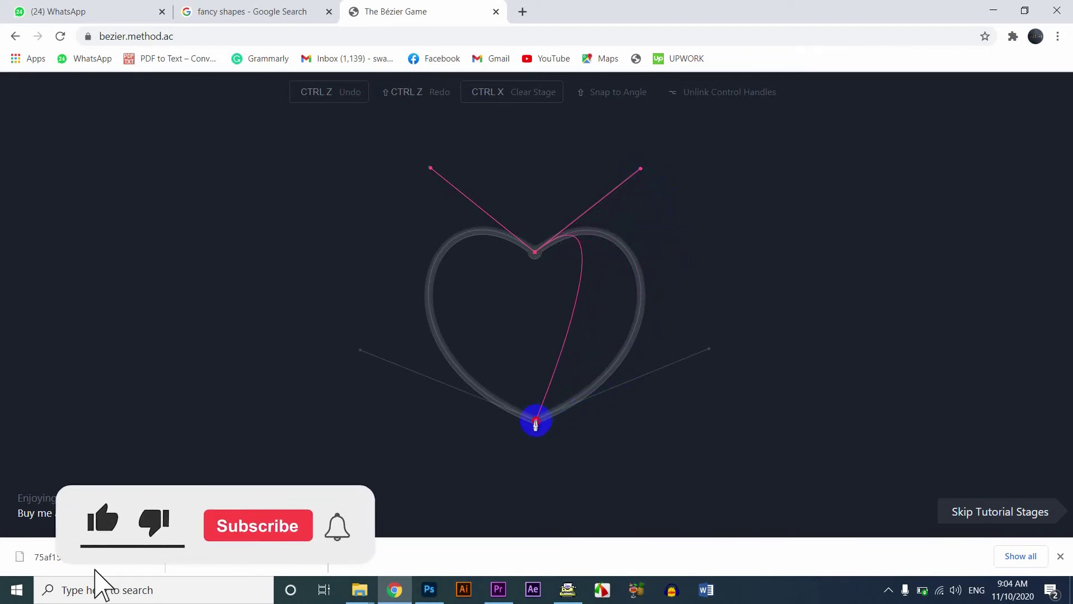
# - Add a curved node at the heart's bottom point and close the path at the top
pyautogui.moveTo(536, 420); pyautogui.dragTo(437, 490)
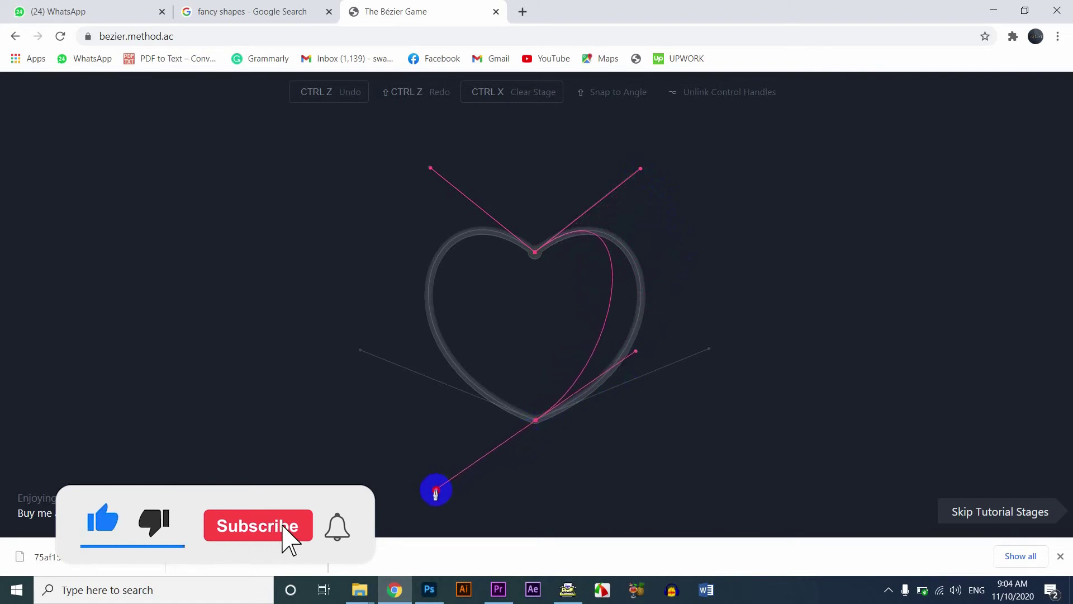
pyautogui.moveTo(437, 490)
pyautogui.mouseDown()
pyautogui.moveTo(373, 502)
pyautogui.moveTo(364, 491)
pyautogui.mouseUp()
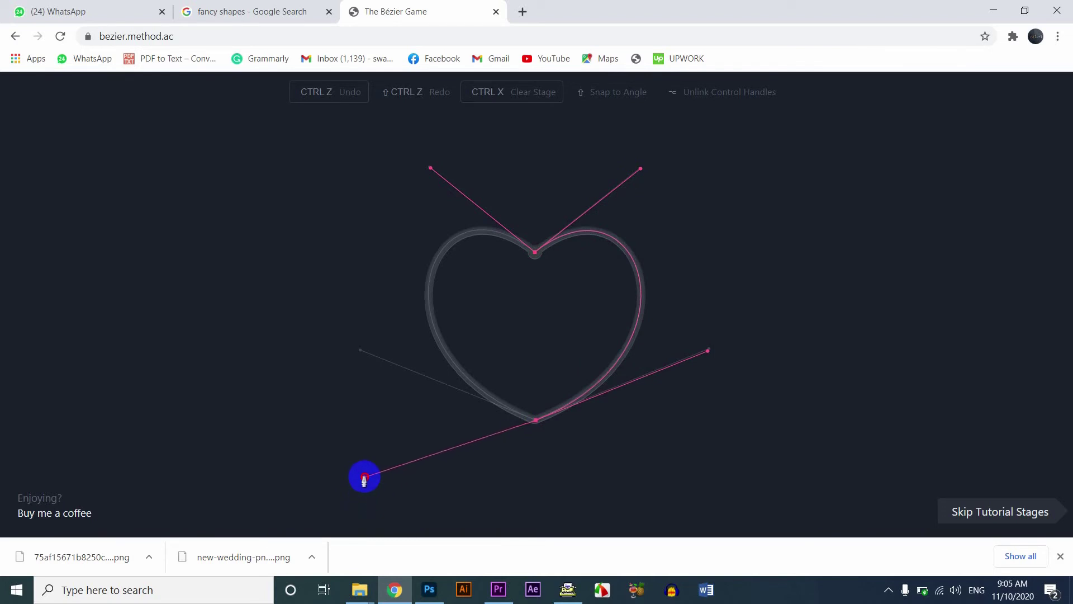
pyautogui.moveTo(364, 491); pyautogui.dragTo(359, 352)
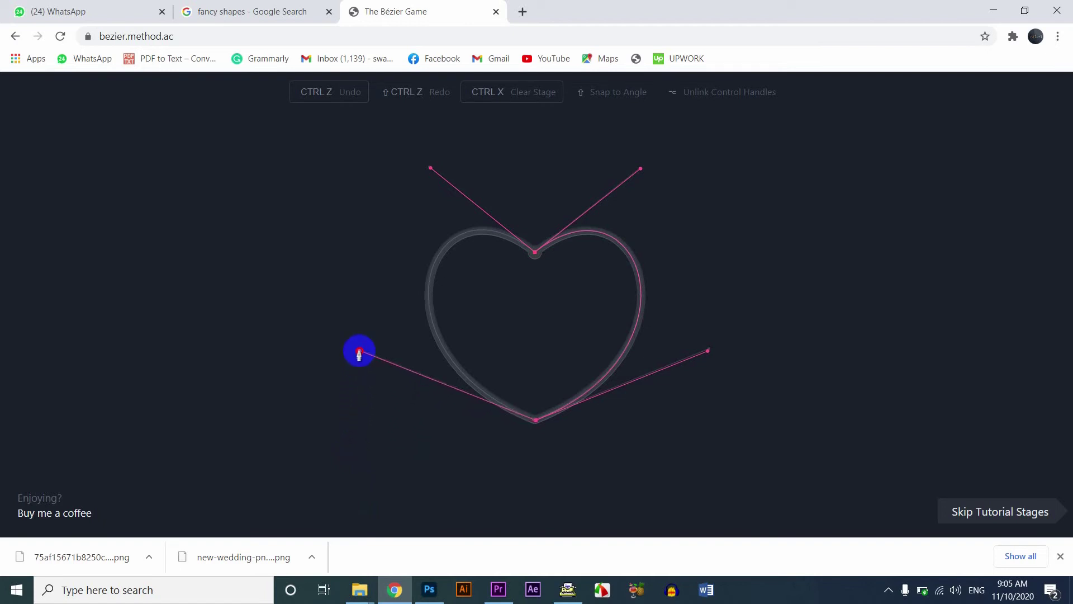
pyautogui.moveTo(359, 352); pyautogui.dragTo(359, 351)
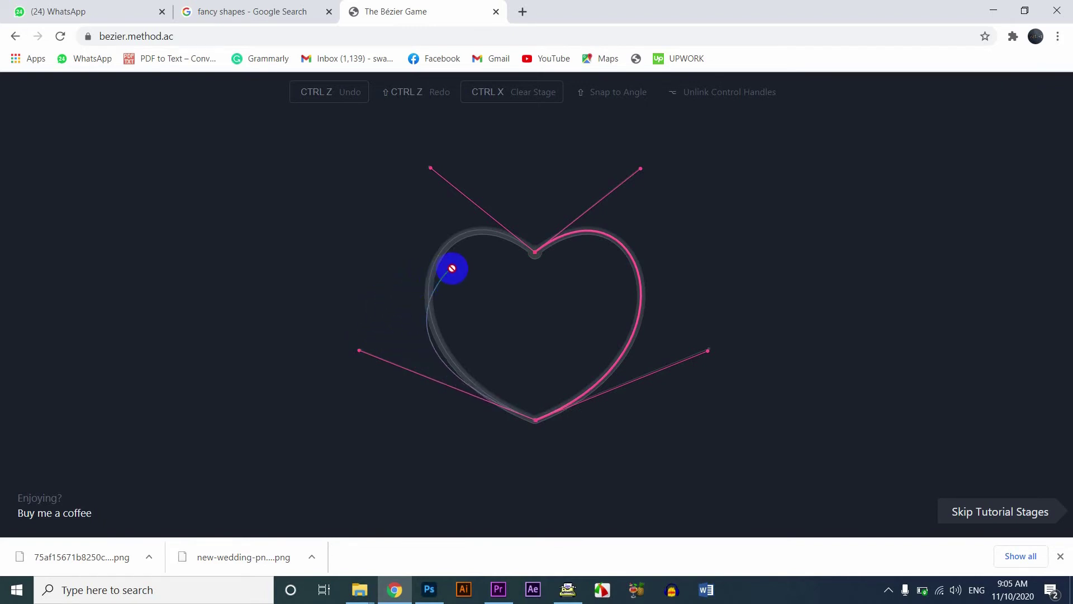
pyautogui.moveTo(535, 252); pyautogui.dragTo(639, 340)
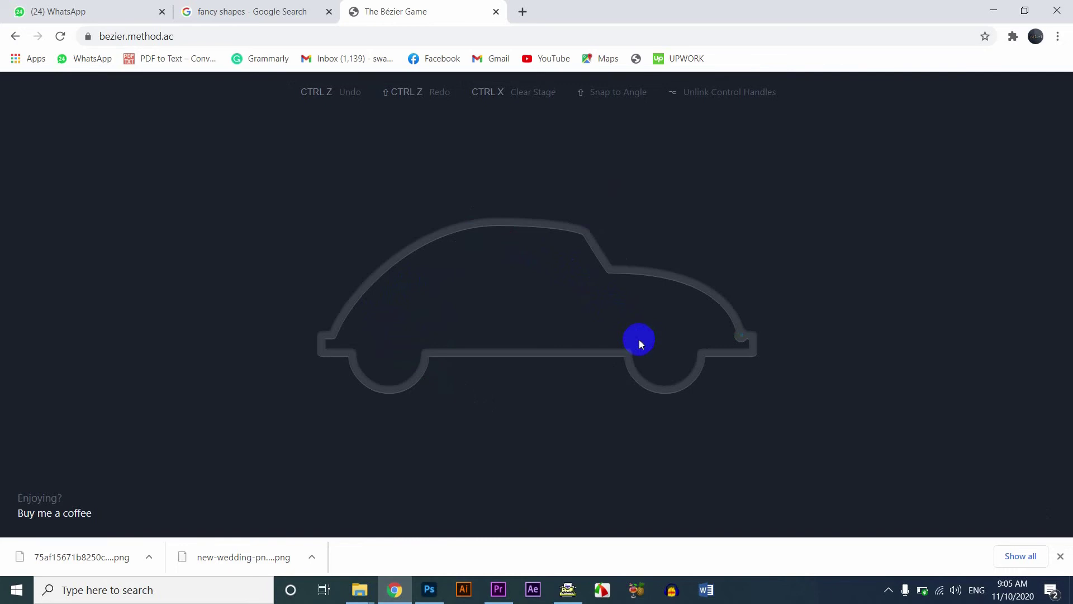
# - Trace the car's rear bumper and corner, then curve the path around the rear wheel arch
pyautogui.click(741, 335)
pyautogui.click(754, 353)
pyautogui.click(703, 353)
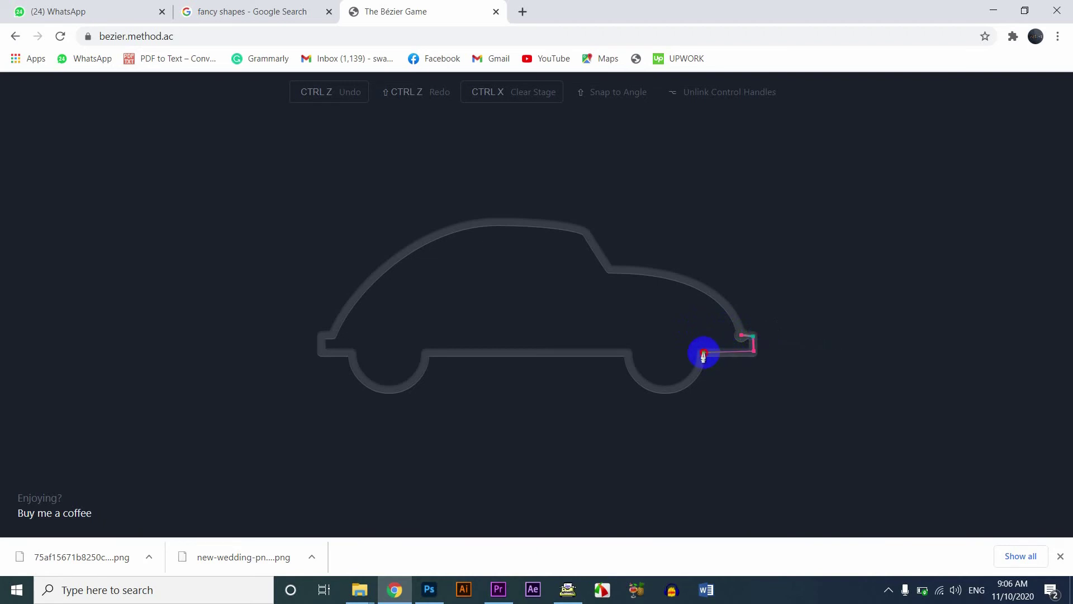
pyautogui.moveTo(703, 356); pyautogui.dragTo(703, 388)
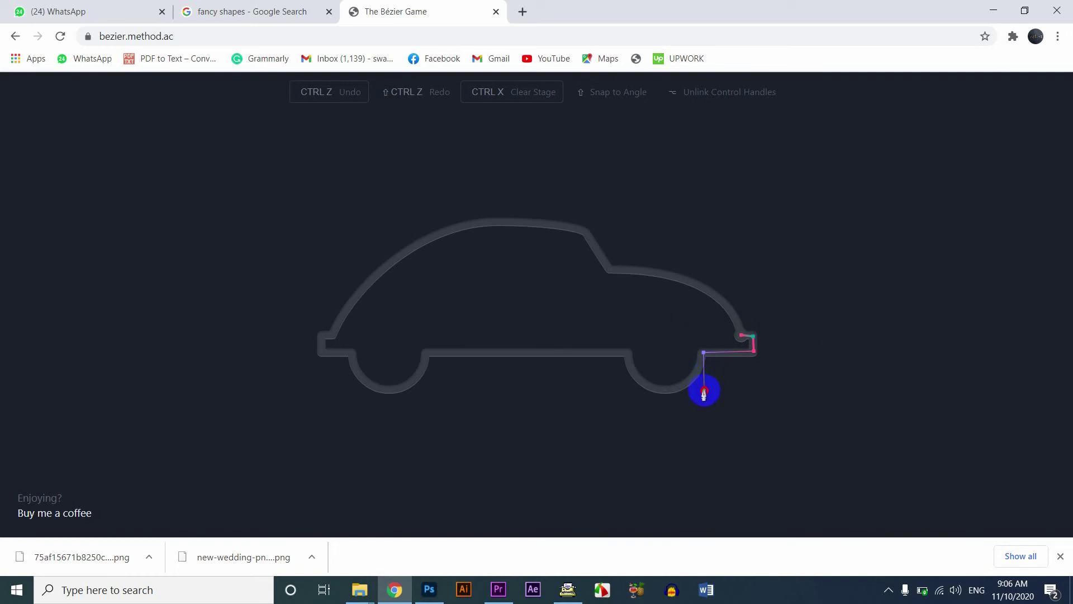
pyautogui.moveTo(704, 392); pyautogui.dragTo(703, 390)
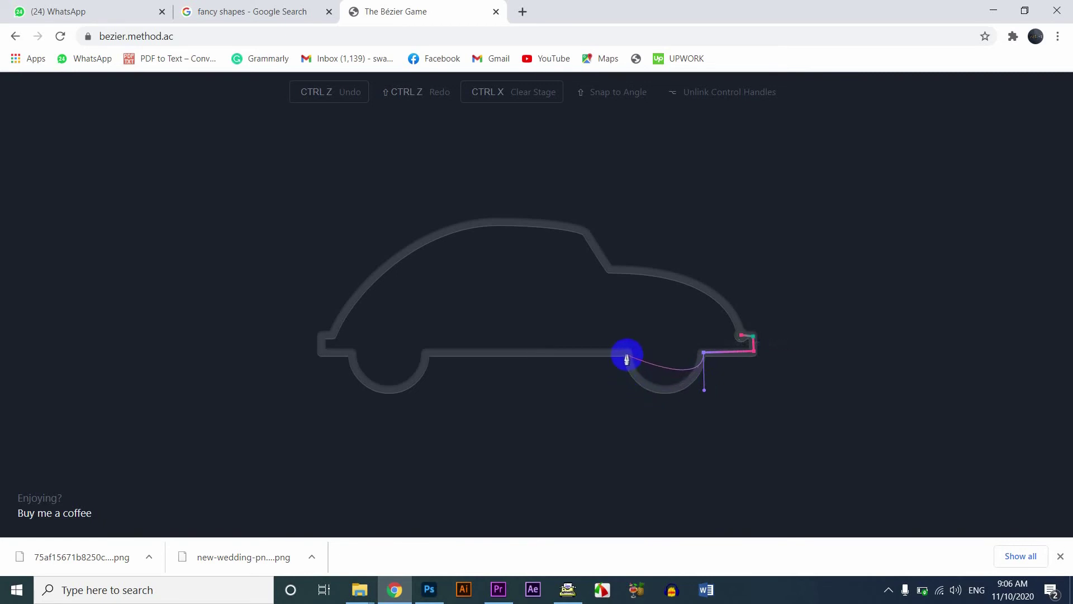
pyautogui.press('alt')
pyautogui.moveTo(626, 353); pyautogui.dragTo(612, 297)
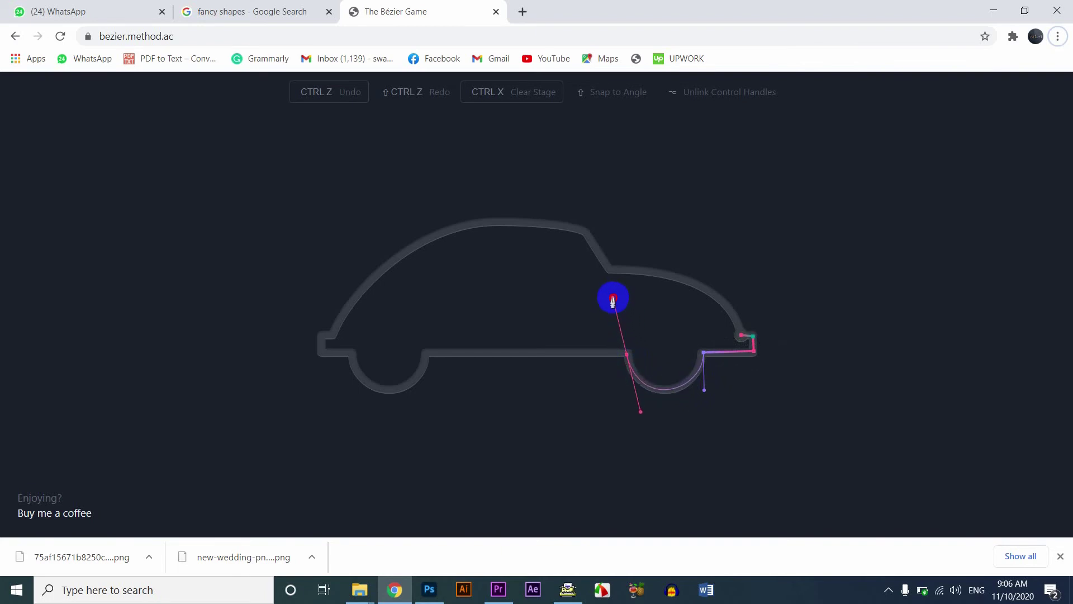
pyautogui.moveTo(611, 296); pyautogui.dragTo(611, 293)
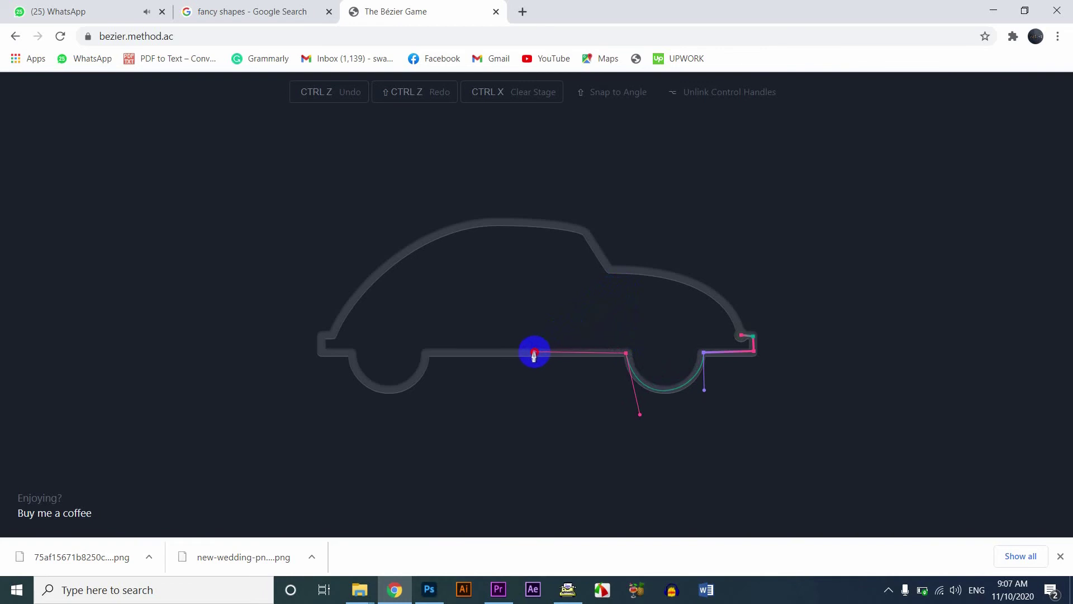
# - Run a straight underside between the wheels and curve the path around the front wheel arch
pyautogui.click(524, 353)
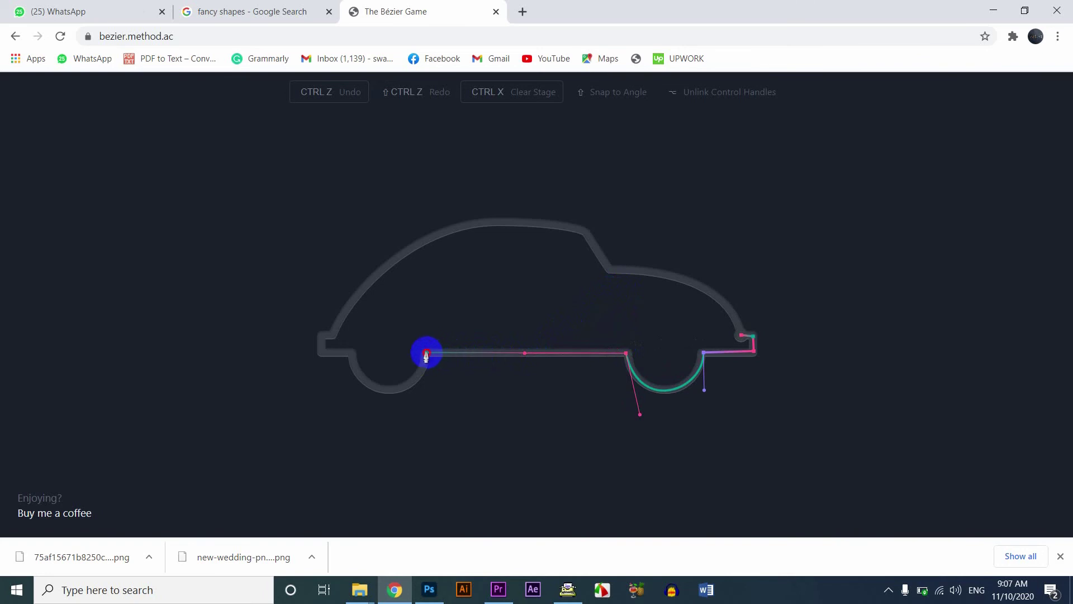
pyautogui.moveTo(426, 353); pyautogui.dragTo(427, 393)
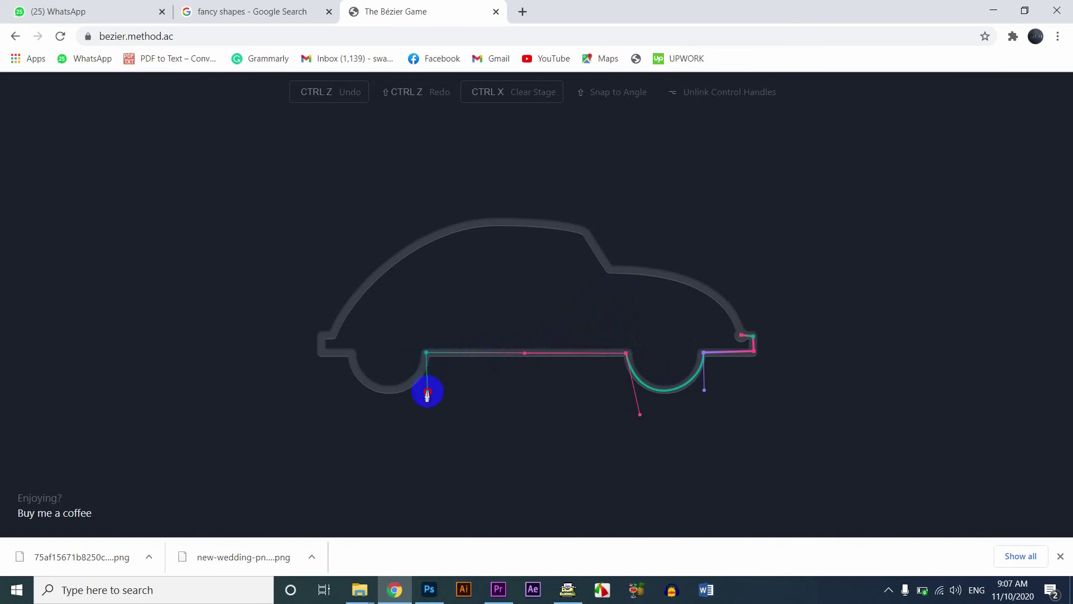
pyautogui.moveTo(428, 394); pyautogui.dragTo(428, 393)
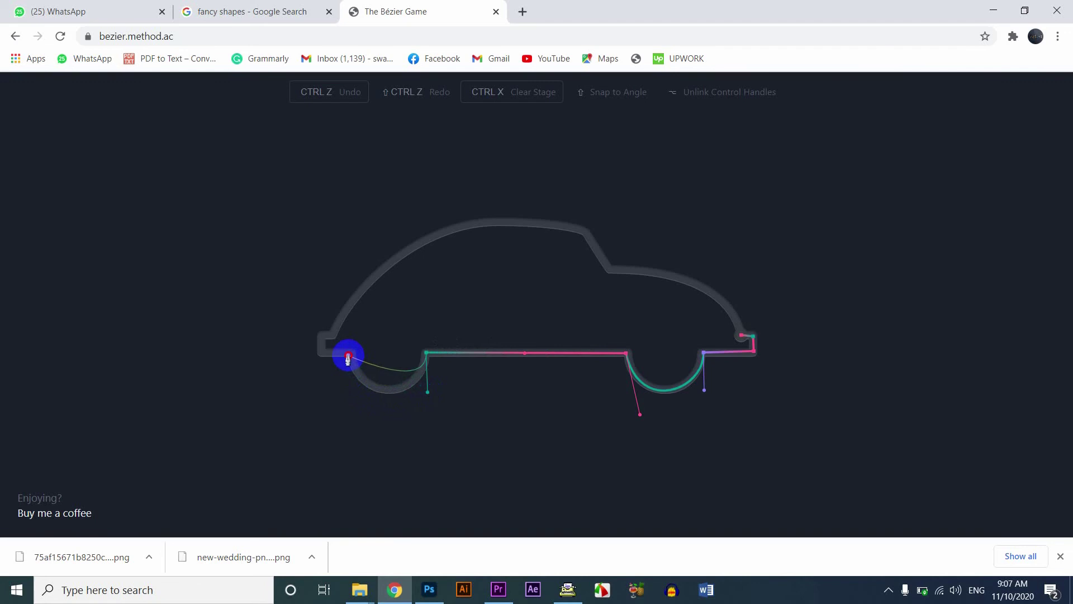
pyautogui.moveTo(348, 356); pyautogui.dragTo(332, 307)
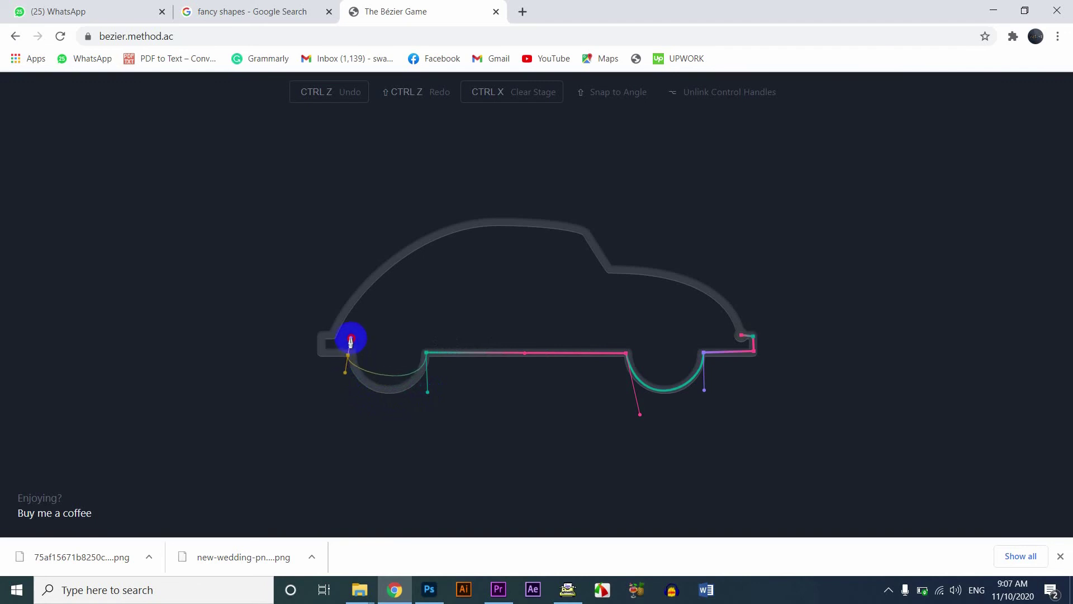
pyautogui.moveTo(332, 306); pyautogui.dragTo(330, 300)
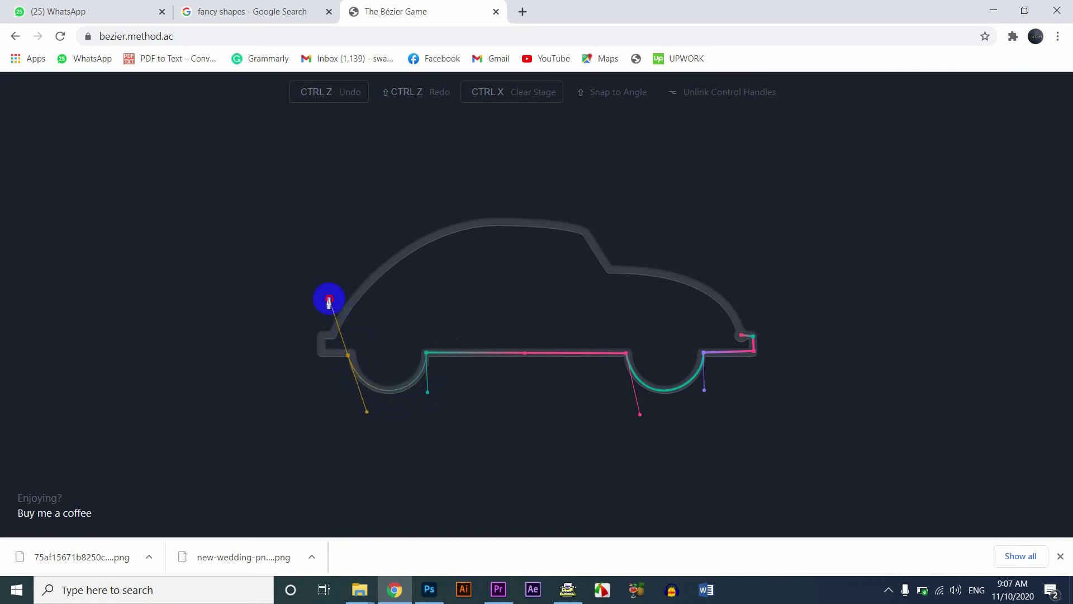
pyautogui.moveTo(351, 356)
pyautogui.mouseDown()
pyautogui.moveTo(342, 306)
pyautogui.moveTo(331, 334)
pyautogui.mouseUp()
# - Trace the car's front, roof and rear slope, closing the path at the rear bumper
pyautogui.moveTo(587, 231); pyautogui.dragTo(786, 277)
pyautogui.click(609, 270)
pyautogui.moveTo(742, 335); pyautogui.dragTo(759, 405)
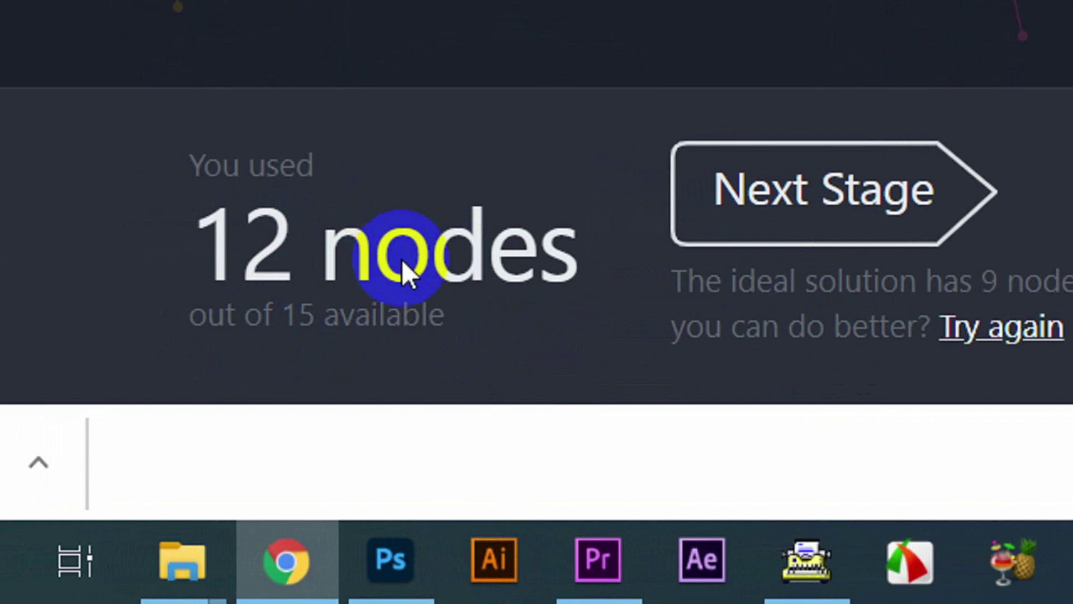
# - Advance from the car results screen to the airplane stage
pyautogui.click(774, 163)
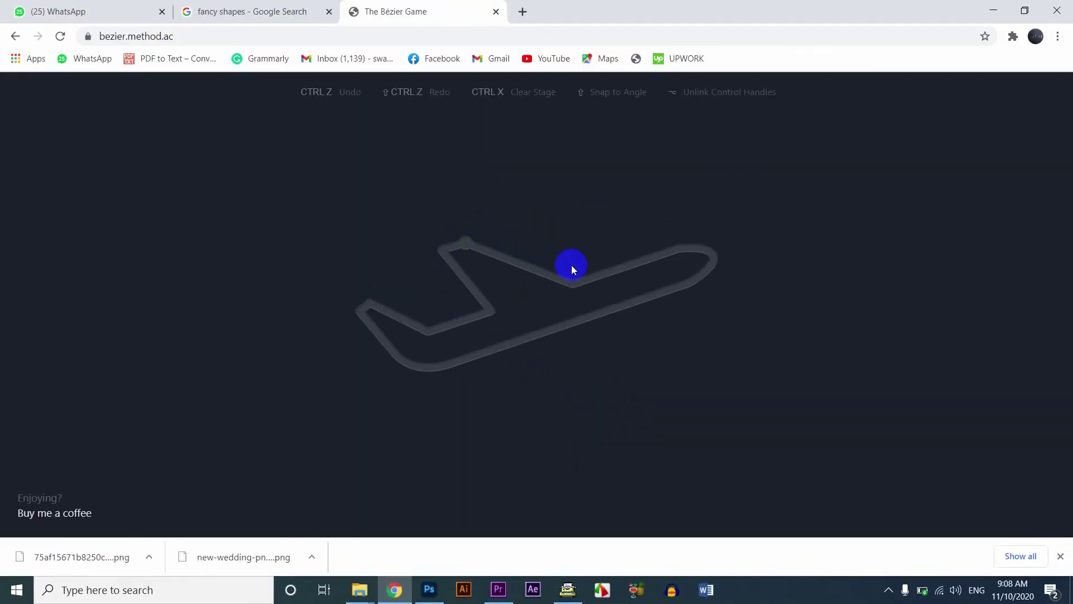